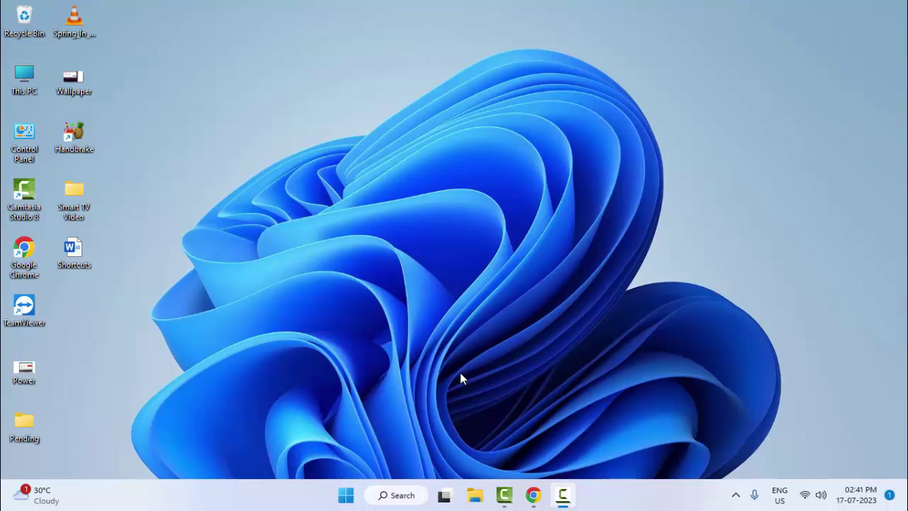
# Step: Search the installed apps for "power", view PowerPoint's launch options, and close the search without running it
pyautogui.click(346, 497)
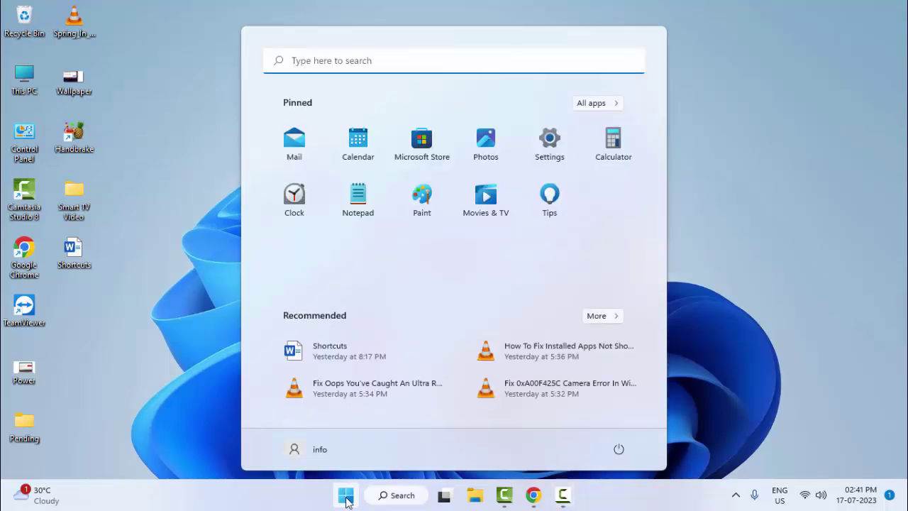
pyautogui.write('power')
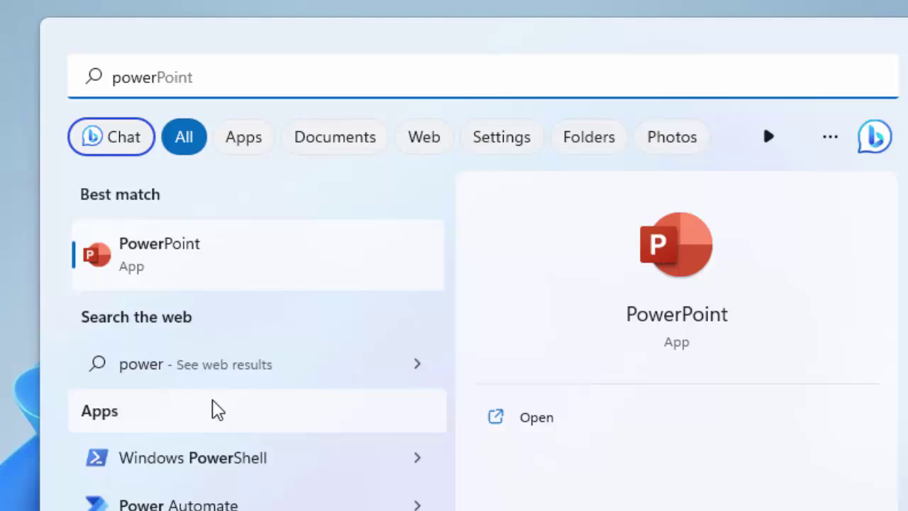
pyautogui.rightClick(158, 267)
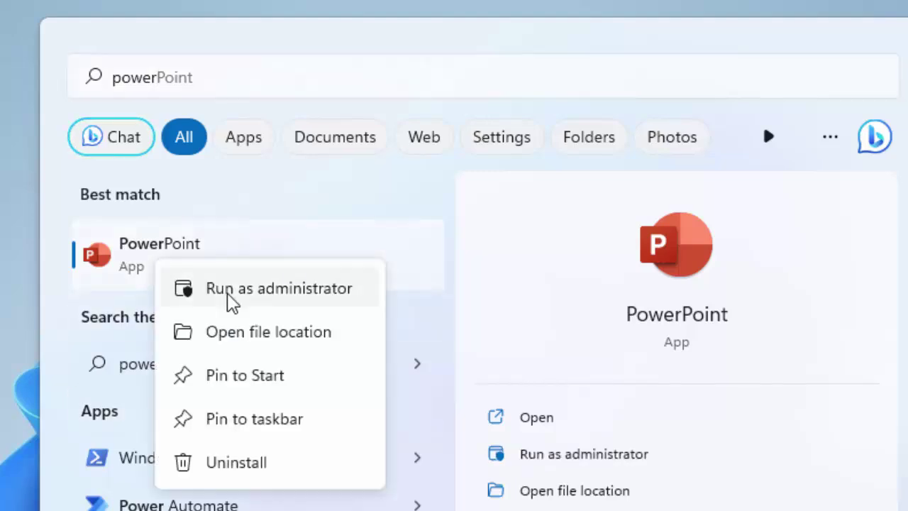
pyautogui.press('Escape')
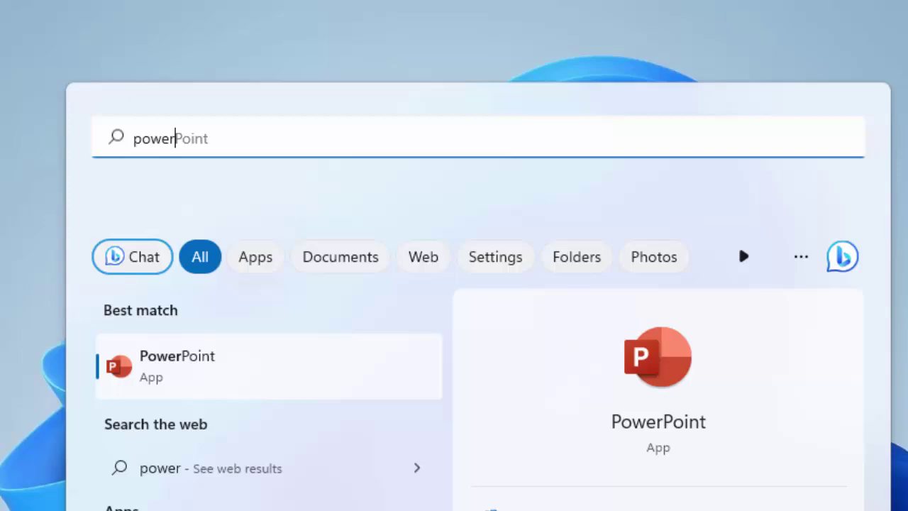
pyautogui.press('Escape')
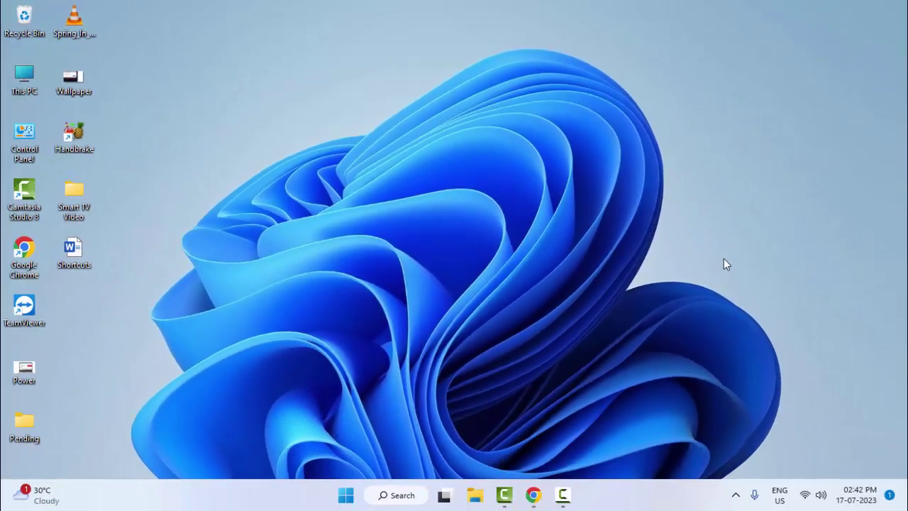
# Step: Open Device Manager and expand the Audio inputs and outputs category
pyautogui.rightClick(345, 498)
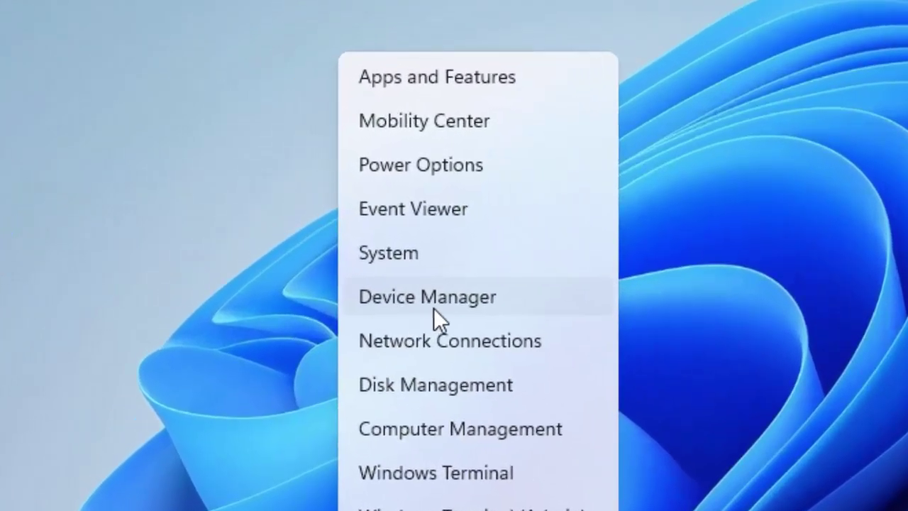
pyautogui.click(433, 307)
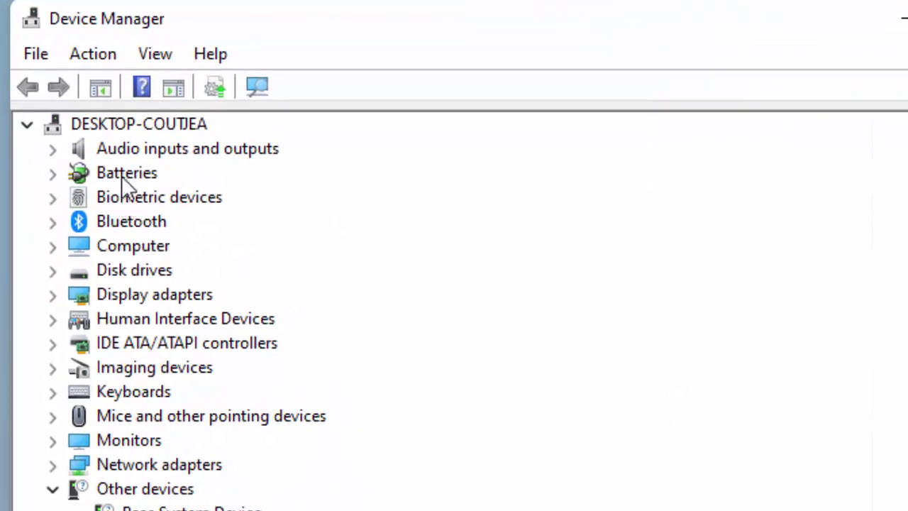
pyautogui.click(54, 149)
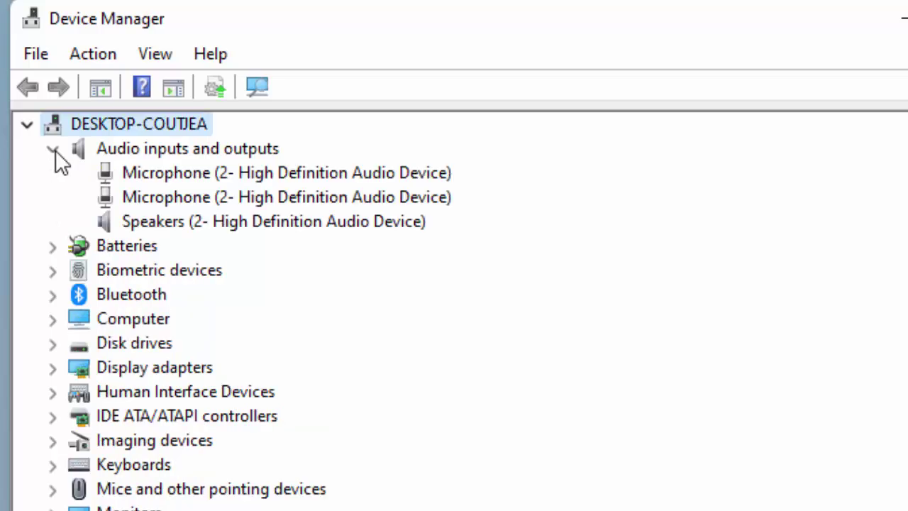
# Step: Start a manual driver update for the first Microphone, select Audio Endpoint from the available local drivers, and cancel the installation
pyautogui.rightClick(157, 171)
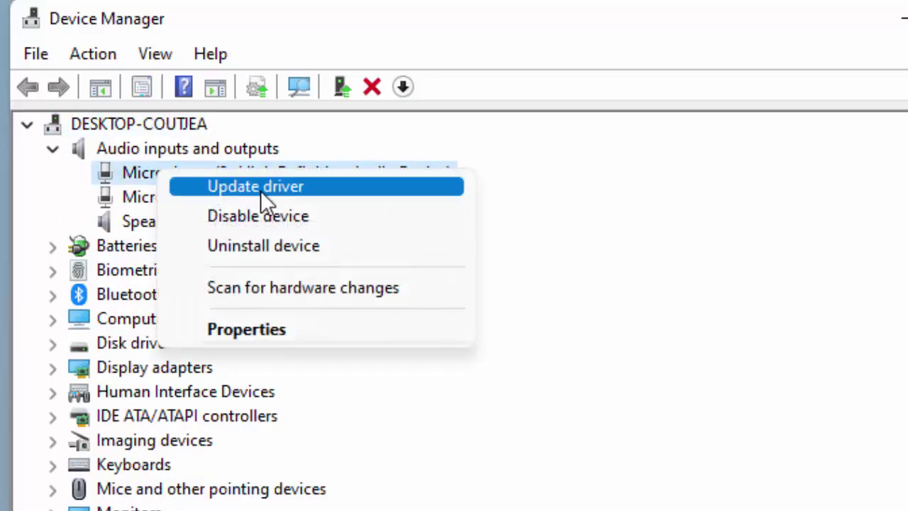
pyautogui.click(260, 187)
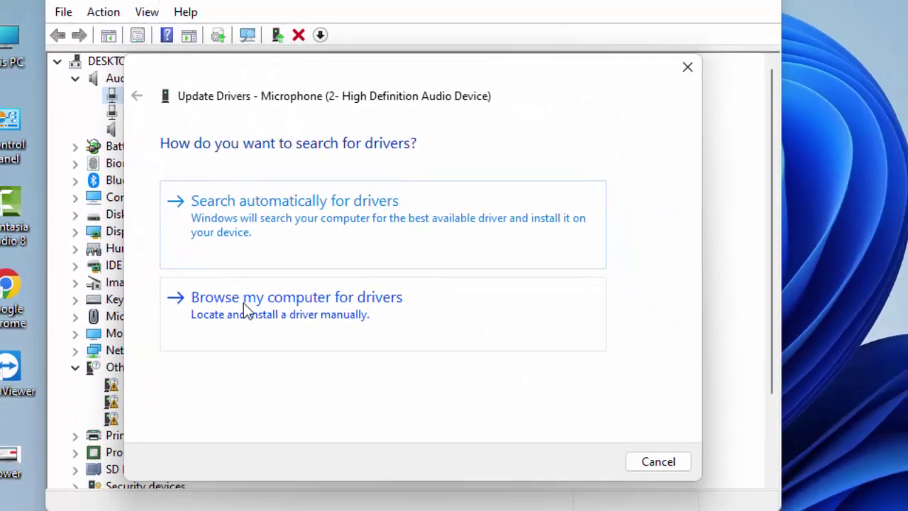
pyautogui.click(326, 310)
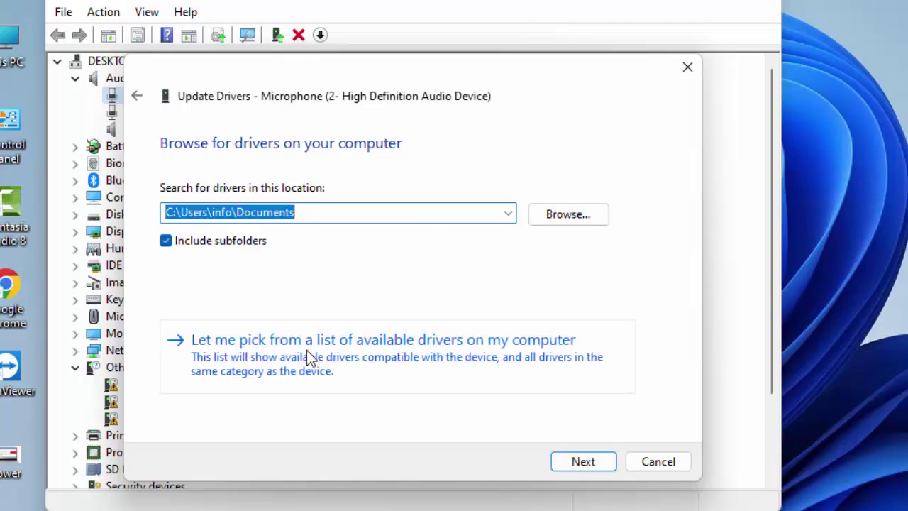
pyautogui.click(507, 357)
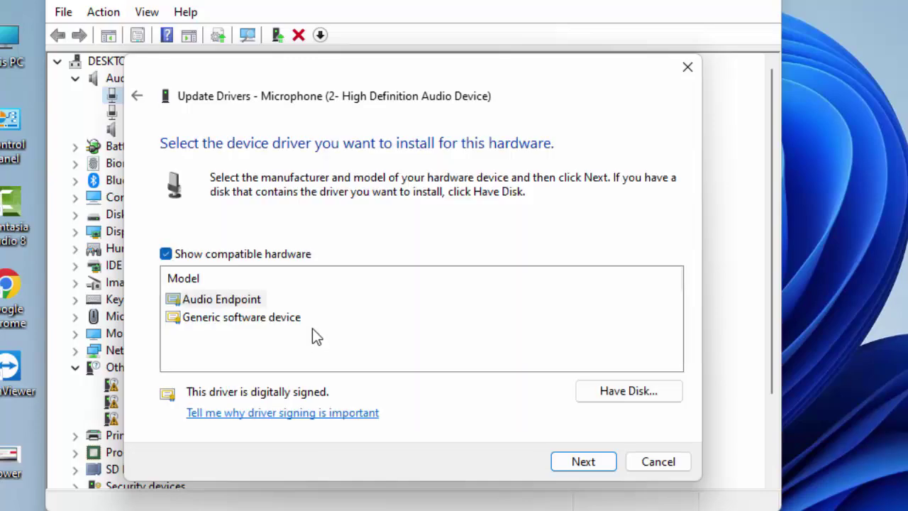
pyautogui.click(238, 303)
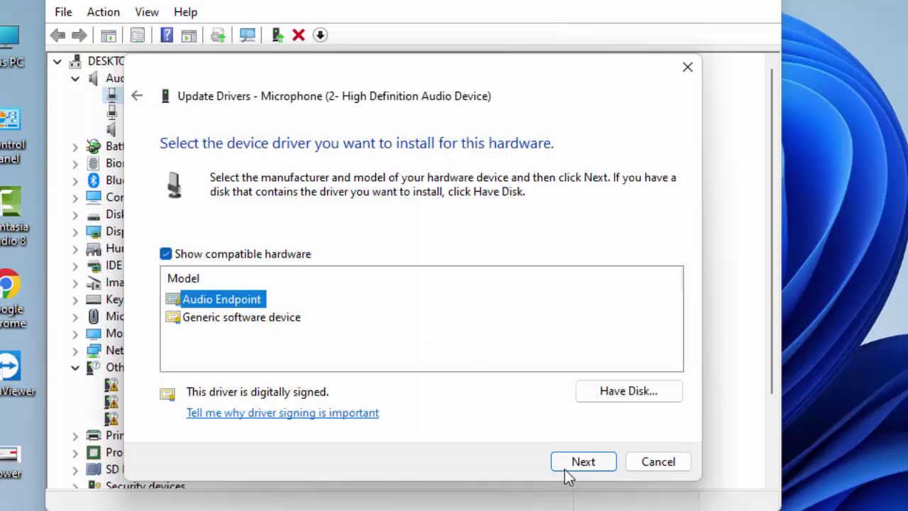
pyautogui.click(642, 461)
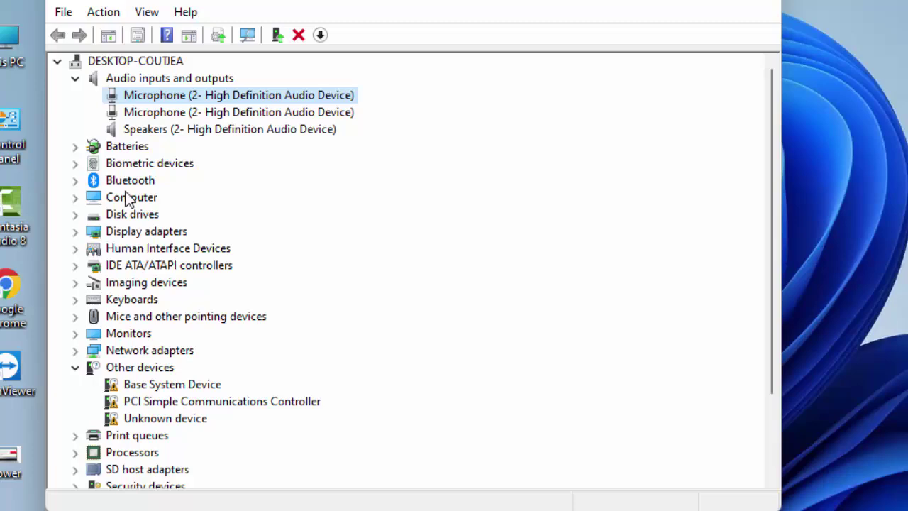
# Step: View the devices in the Batteries category and close Device Manager
pyautogui.click(75, 146)
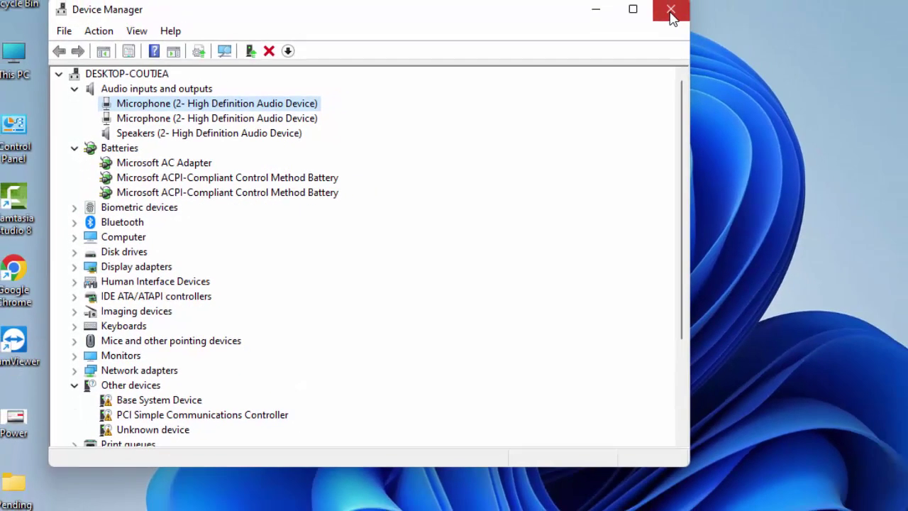
pyautogui.click(761, 0)
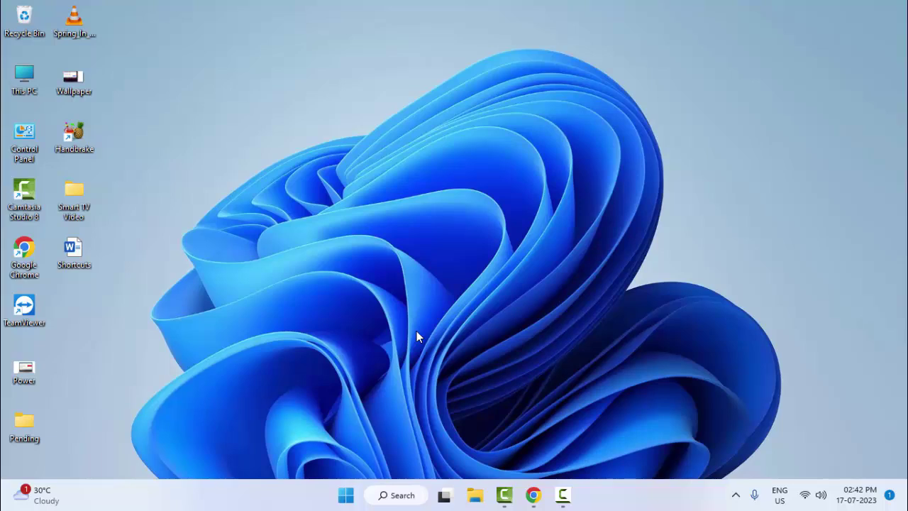
# Step: Find Command Prompt, run it as administrator, and maximize its window
pyautogui.click(352, 501)
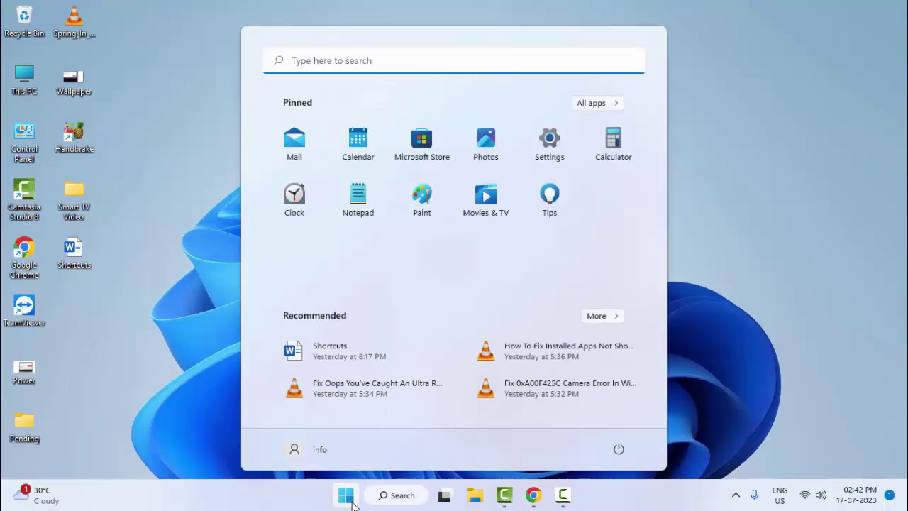
pyautogui.write('comm')
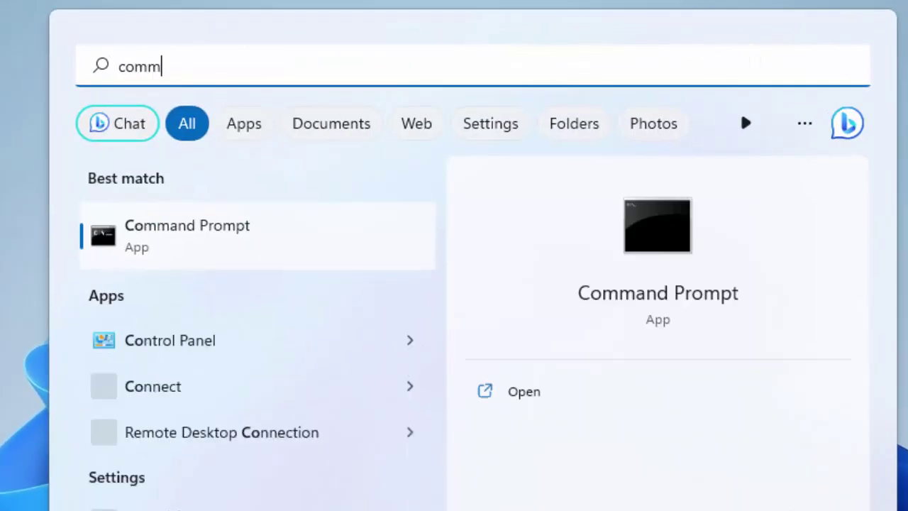
pyautogui.write('and prompt')
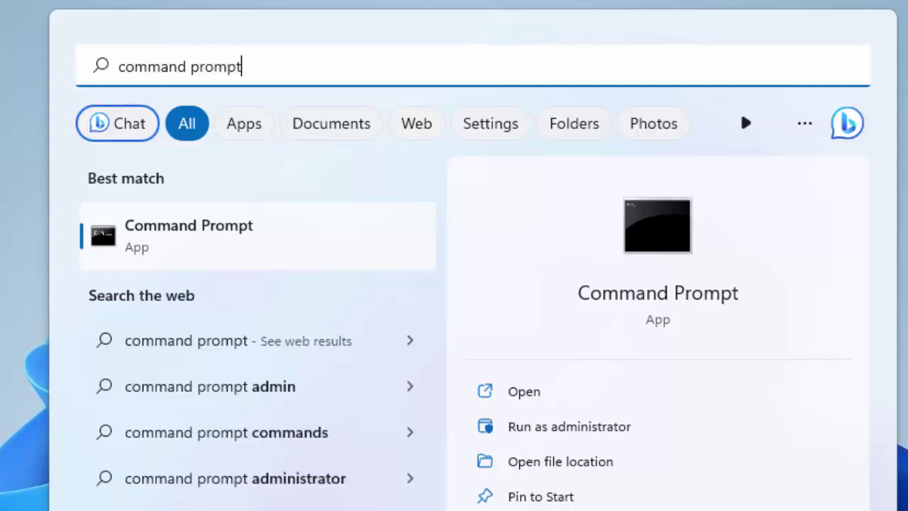
pyautogui.rightClick(230, 249)
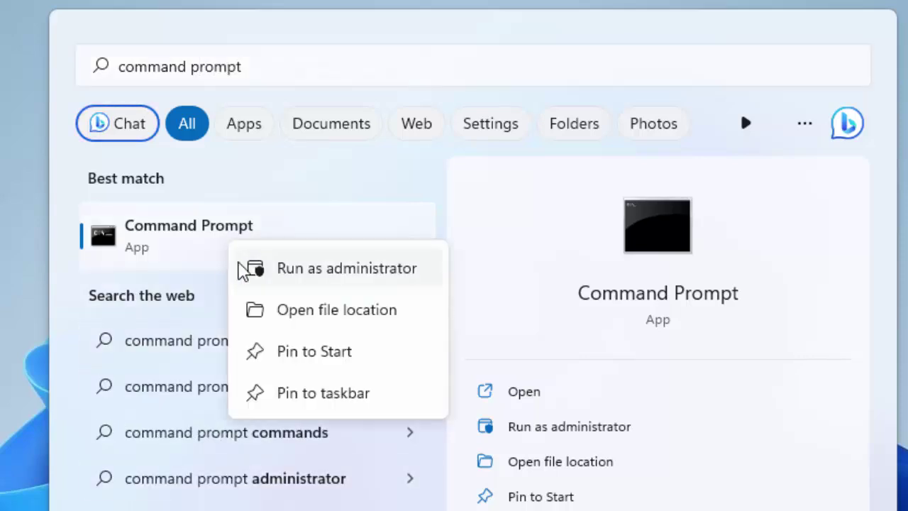
pyautogui.click(376, 280)
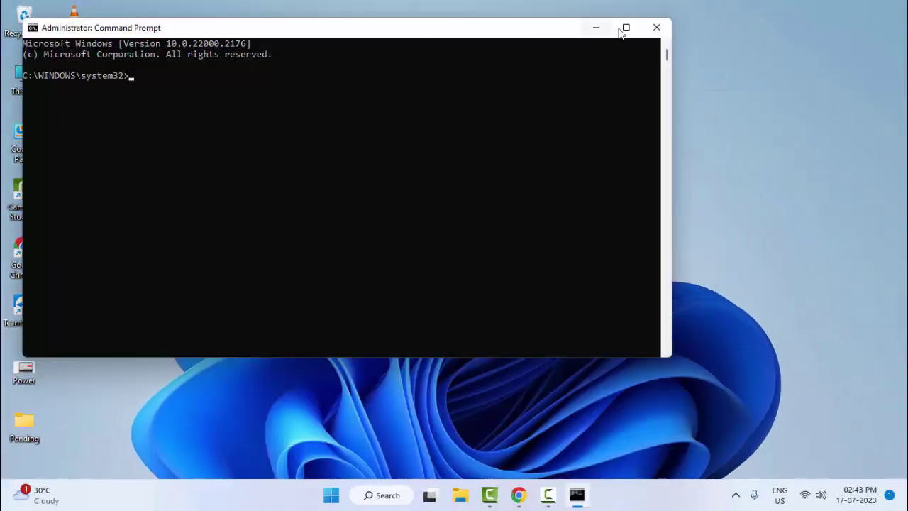
pyautogui.click(625, 26)
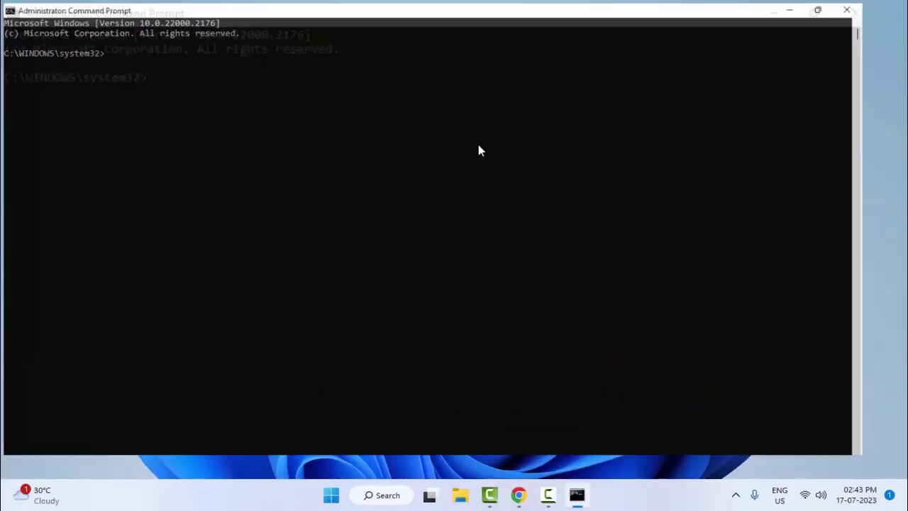
# Step: Run the system file check with sfc /scannow and close Command Prompt
pyautogui.write('s')
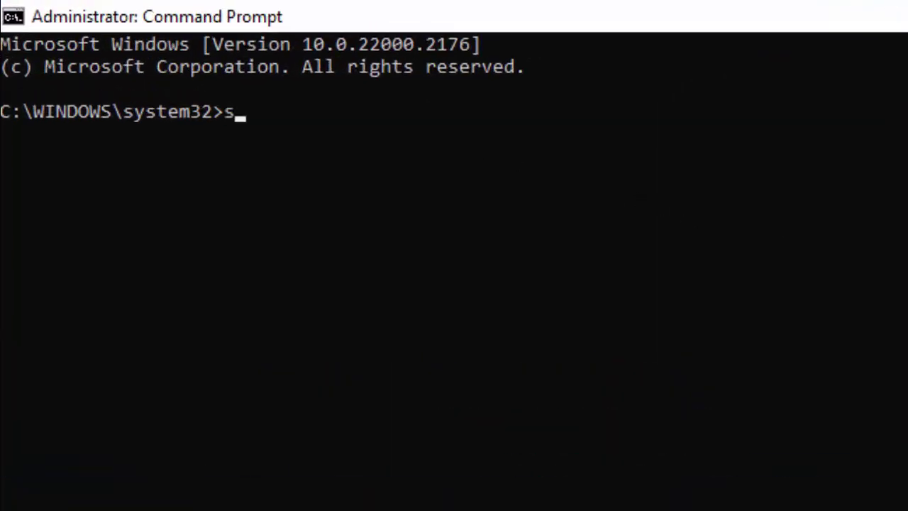
pyautogui.write('fc /')
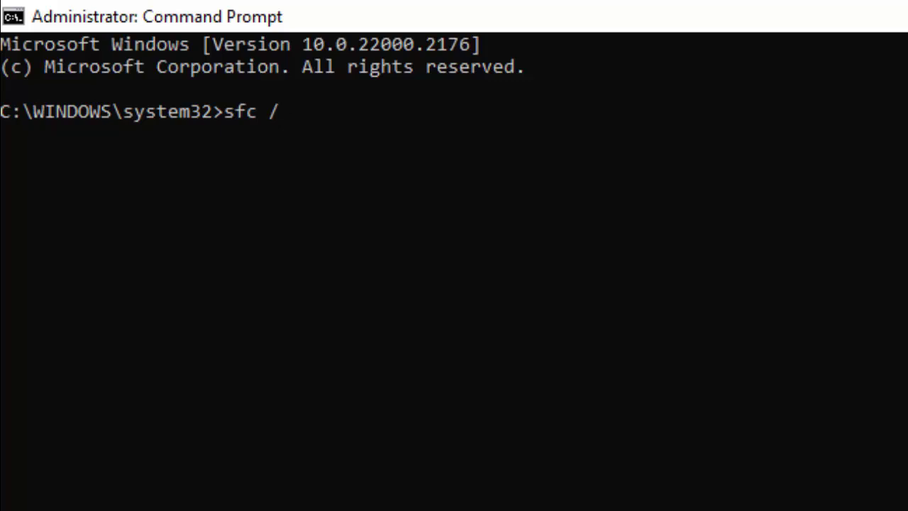
pyautogui.write('scannow')
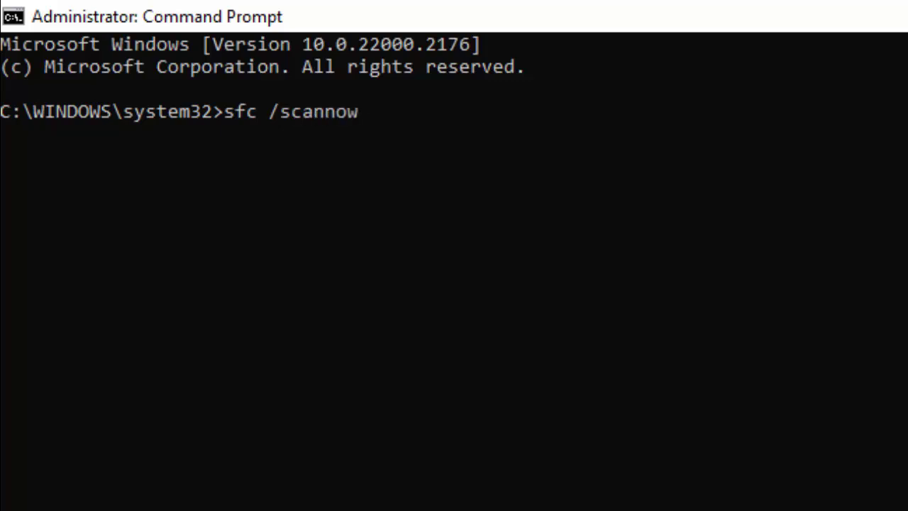
pyautogui.press('Return')
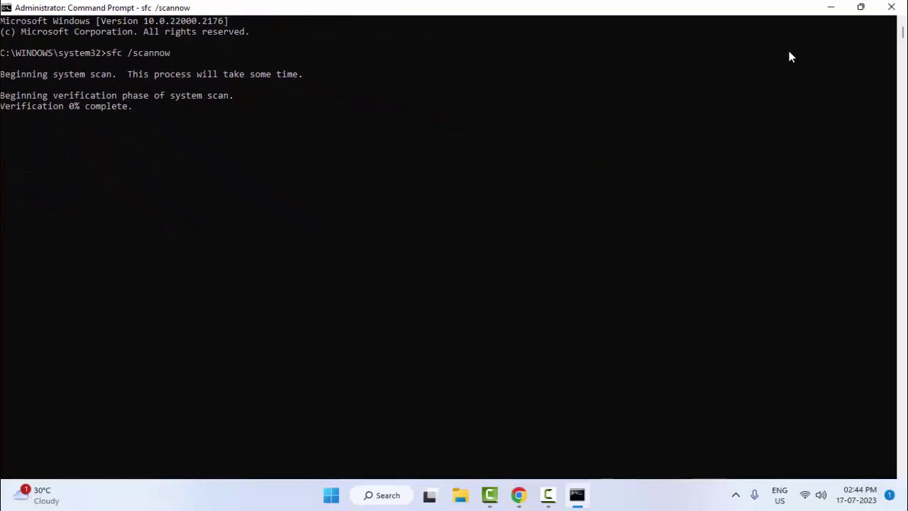
pyautogui.click(890, 8)
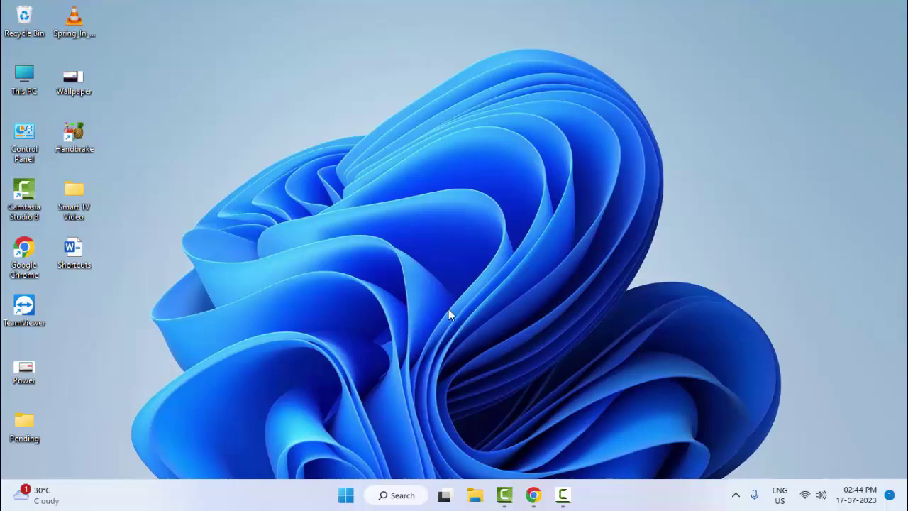
# Step: Open Device Manager, view the device options of Intel(R) HD Graphics 4000 under Display adapters, and close it without changes
pyautogui.rightClick(346, 495)
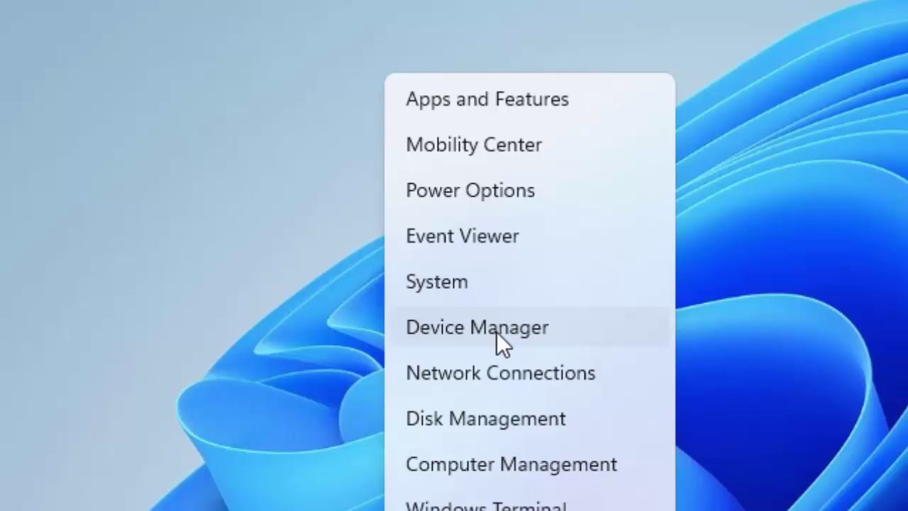
pyautogui.click(497, 332)
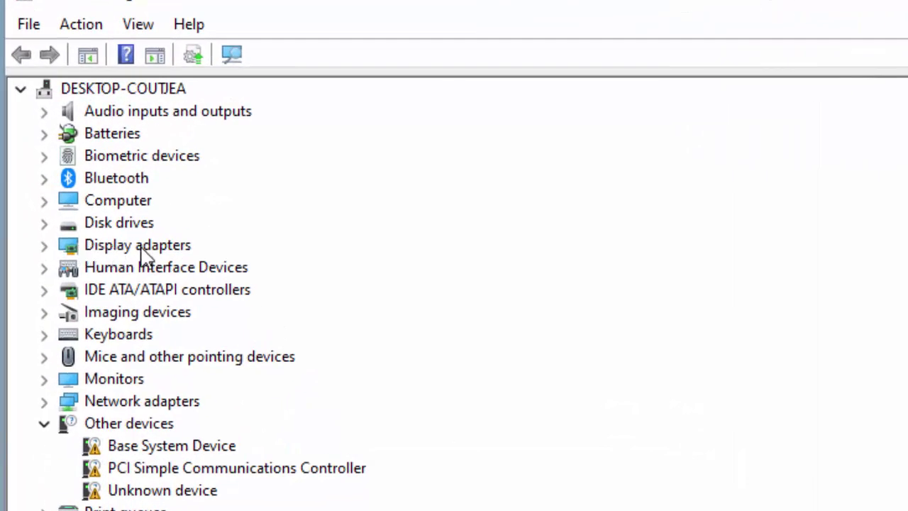
pyautogui.click(44, 245)
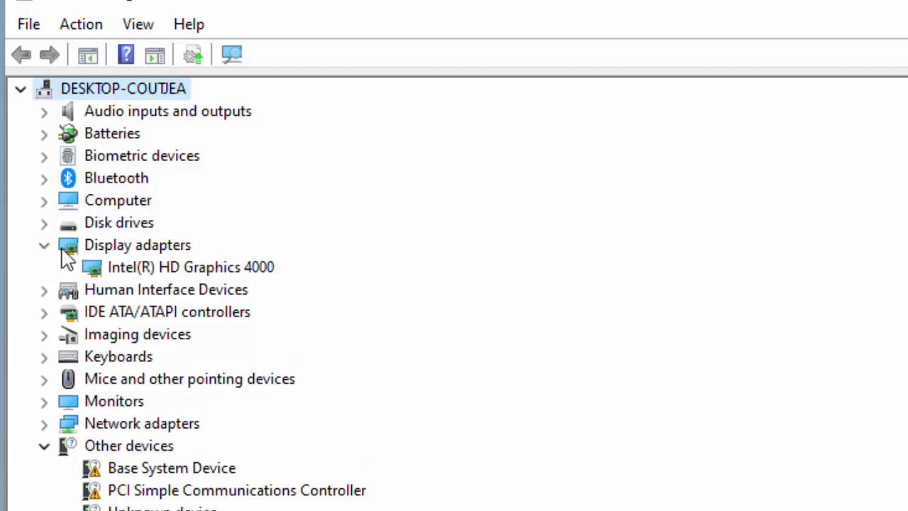
pyautogui.rightClick(213, 273)
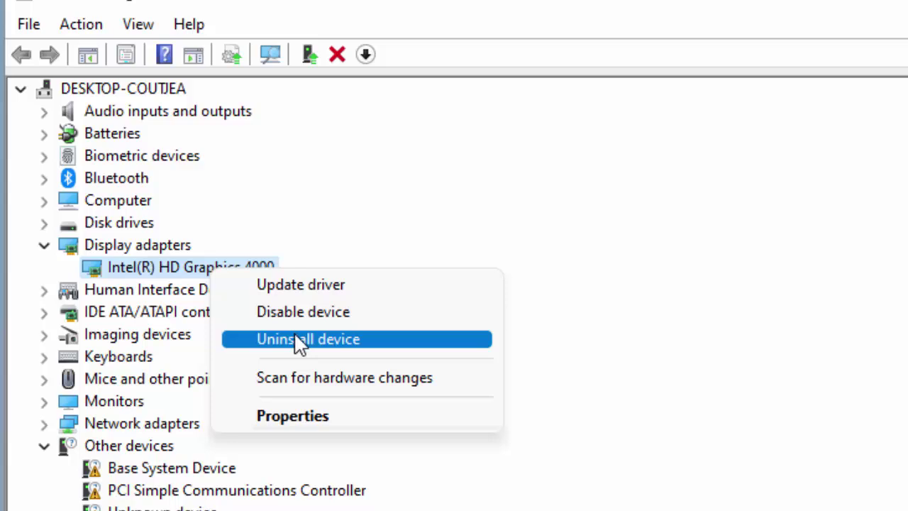
pyautogui.click(676, 390)
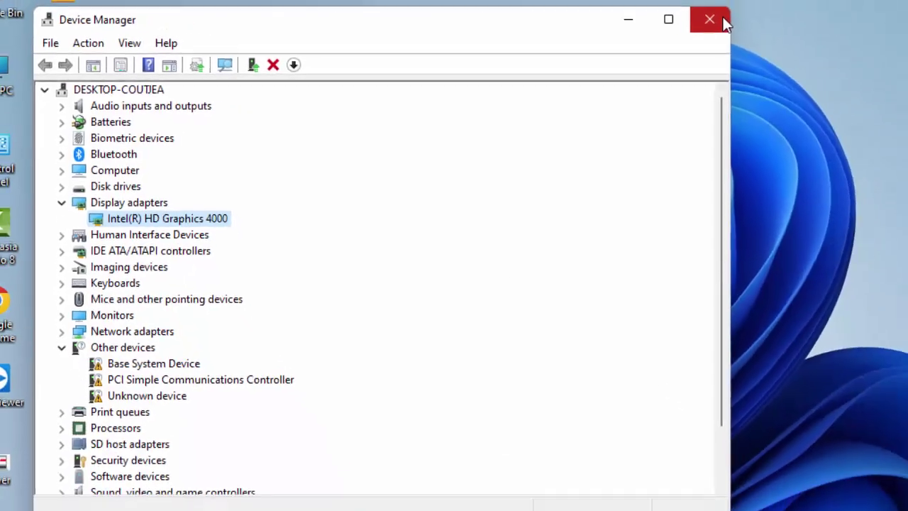
pyautogui.click(709, 20)
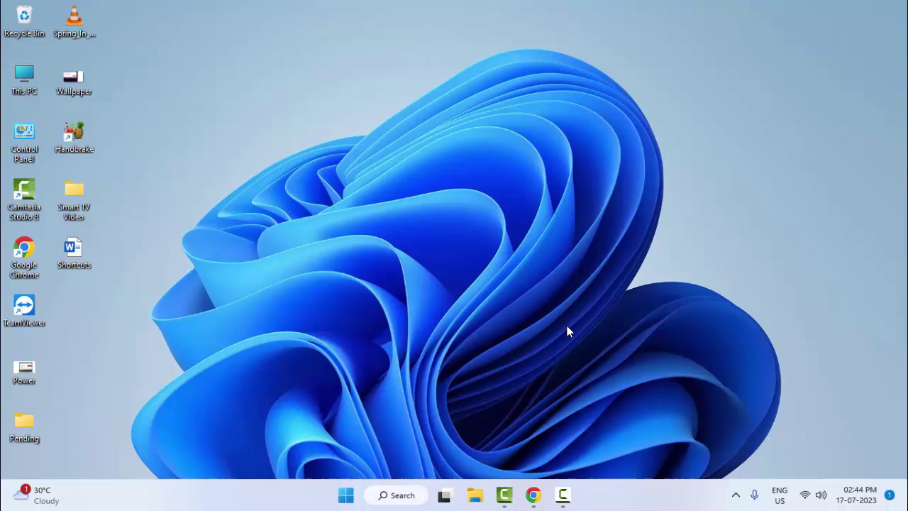
# Step: Open Control Panel and set its view to Category
pyautogui.doubleClick(28, 139)
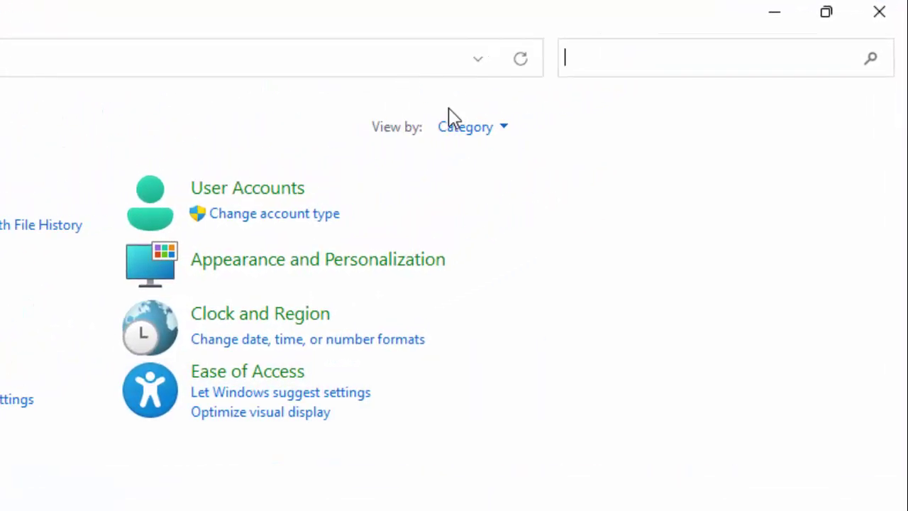
pyautogui.click(458, 127)
pyautogui.click(464, 169)
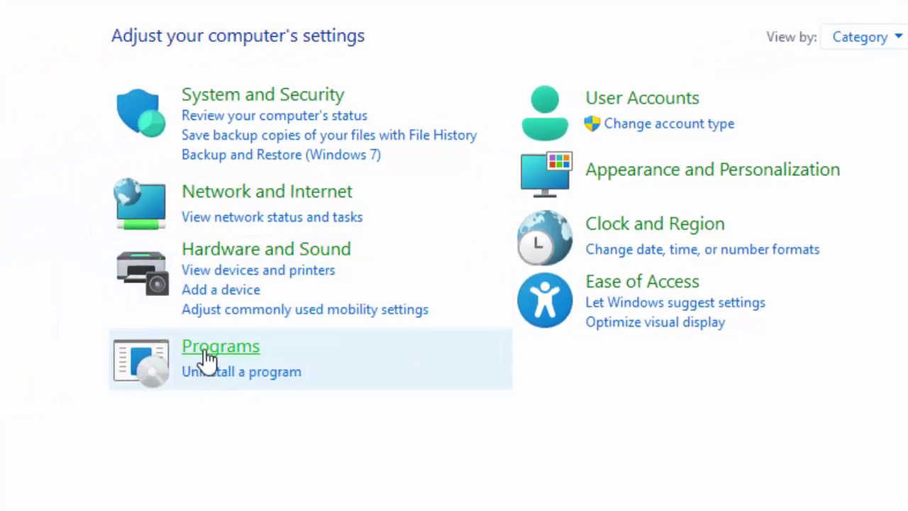
# Step: Open the installed updates list under Programs and Features and select Security Update for Microsoft Windows (KB5028182)
pyautogui.click(222, 352)
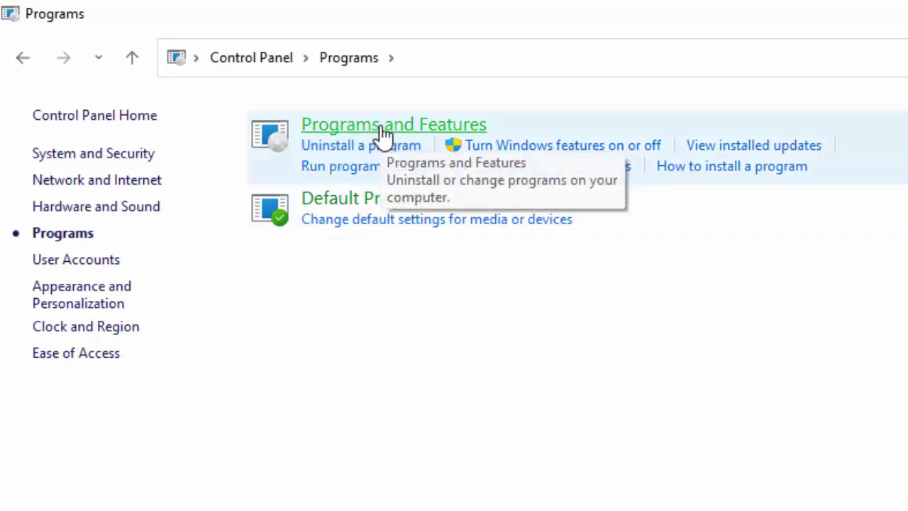
pyautogui.click(383, 135)
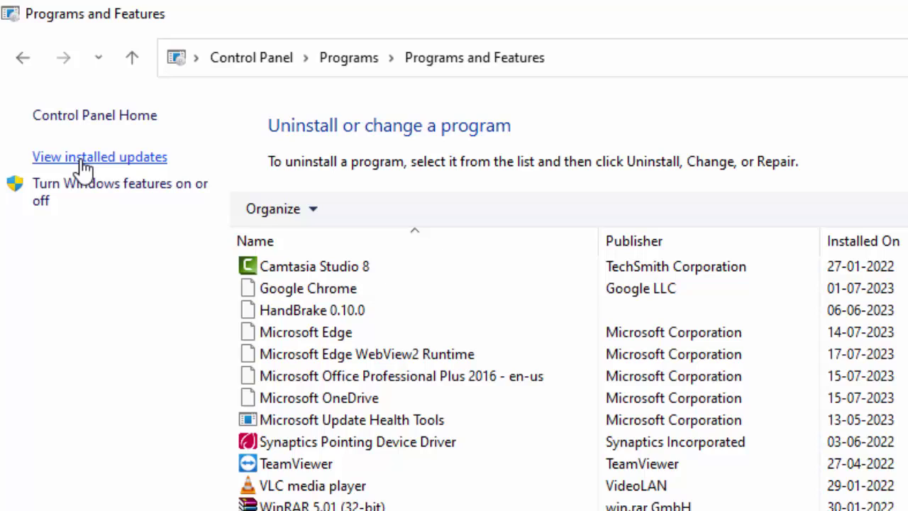
pyautogui.click(112, 169)
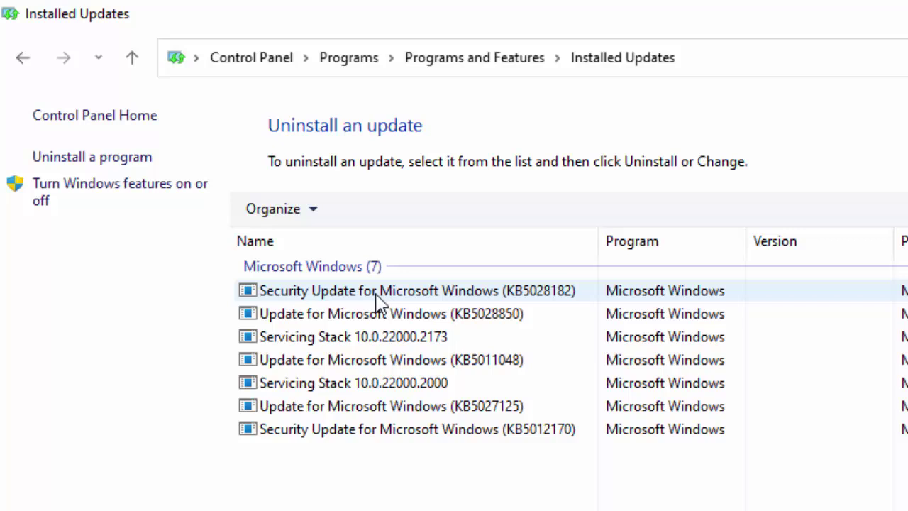
pyautogui.click(378, 292)
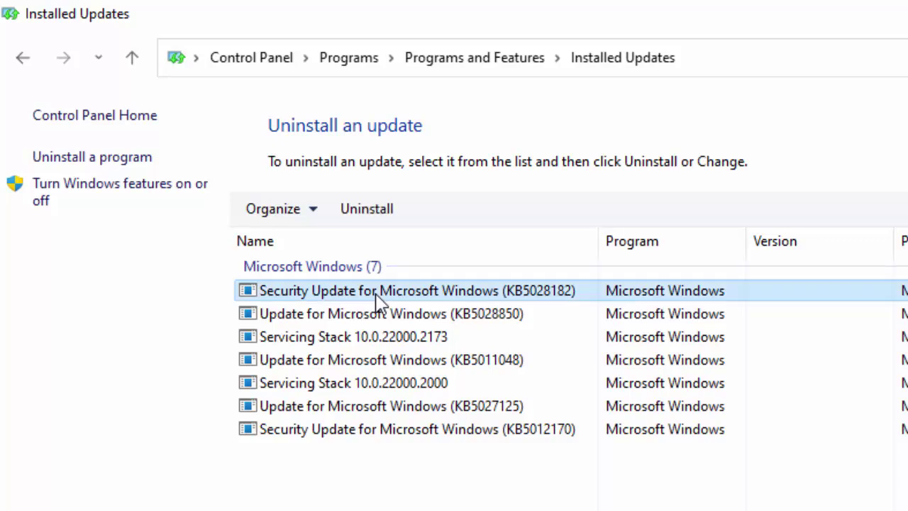